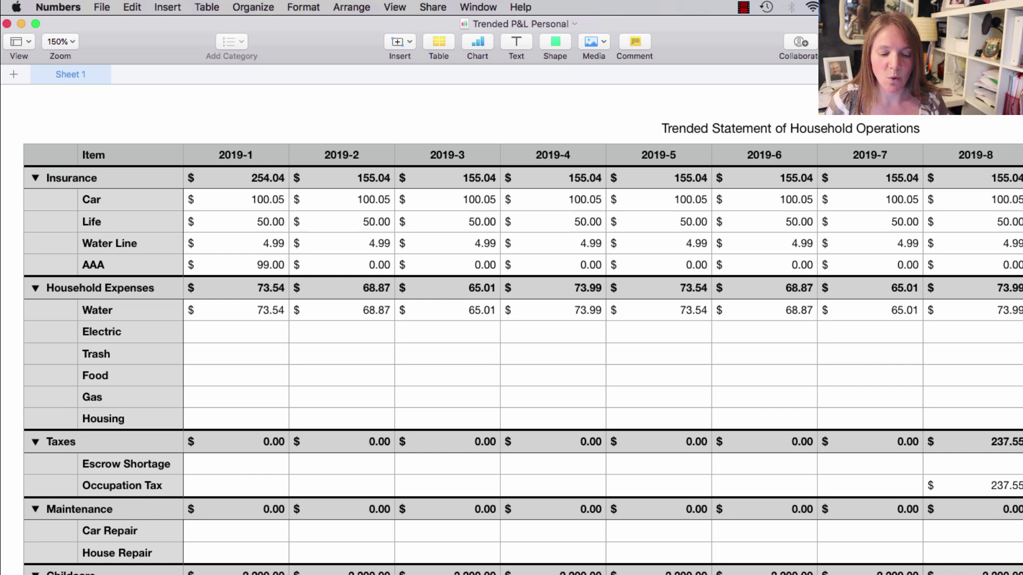
{"action": "scroll", "coordinate": [512, 347], "scroll_direction": "right", "scroll_amount": 10}
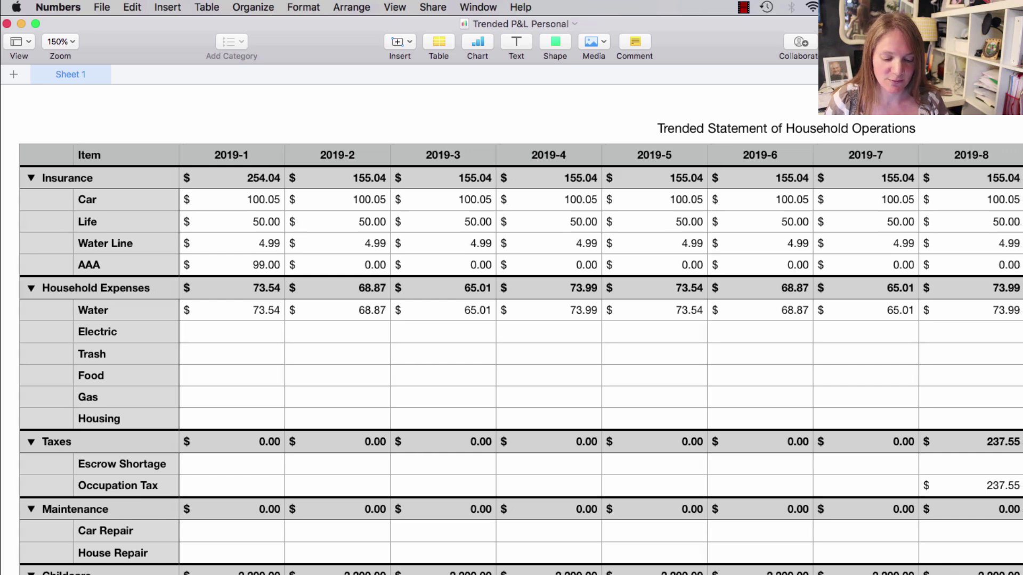
{"action": "scroll", "coordinate": [511, 346], "scroll_direction": "right", "scroll_amount": 5}
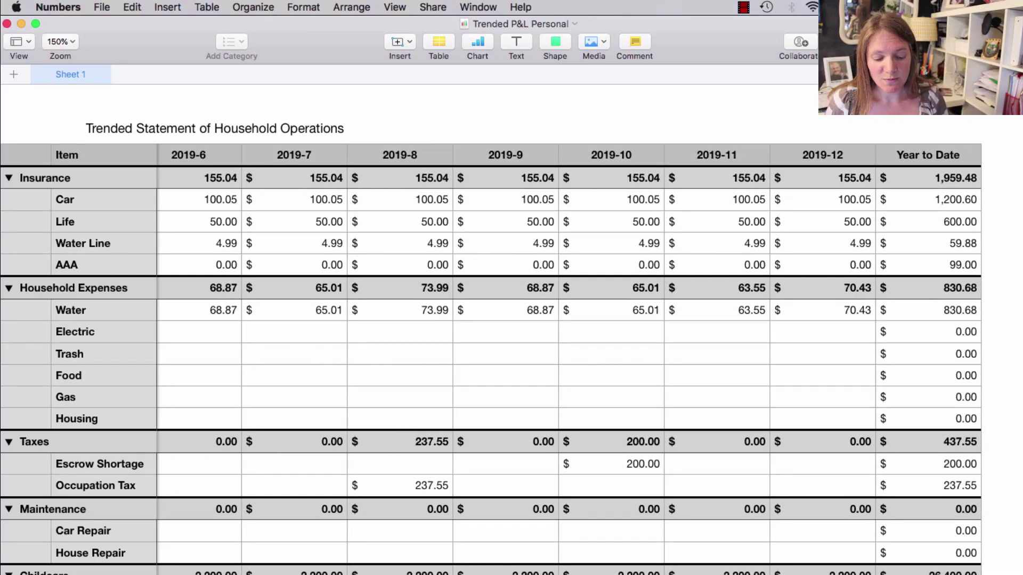
{"action": "scroll", "coordinate": [511, 346], "scroll_direction": "left", "scroll_amount": 15}
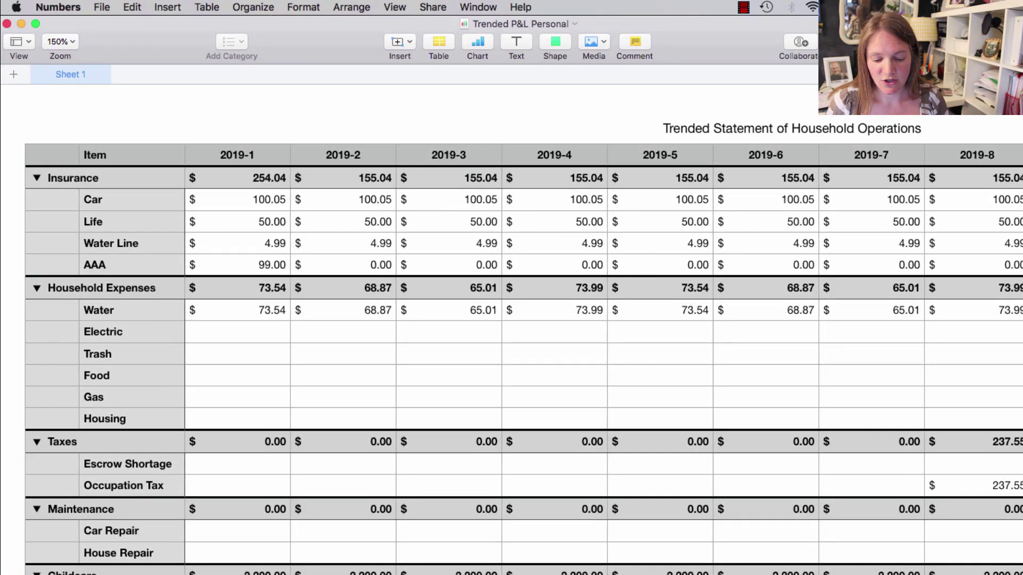
{"action": "left_click", "coordinate": [238, 155]}
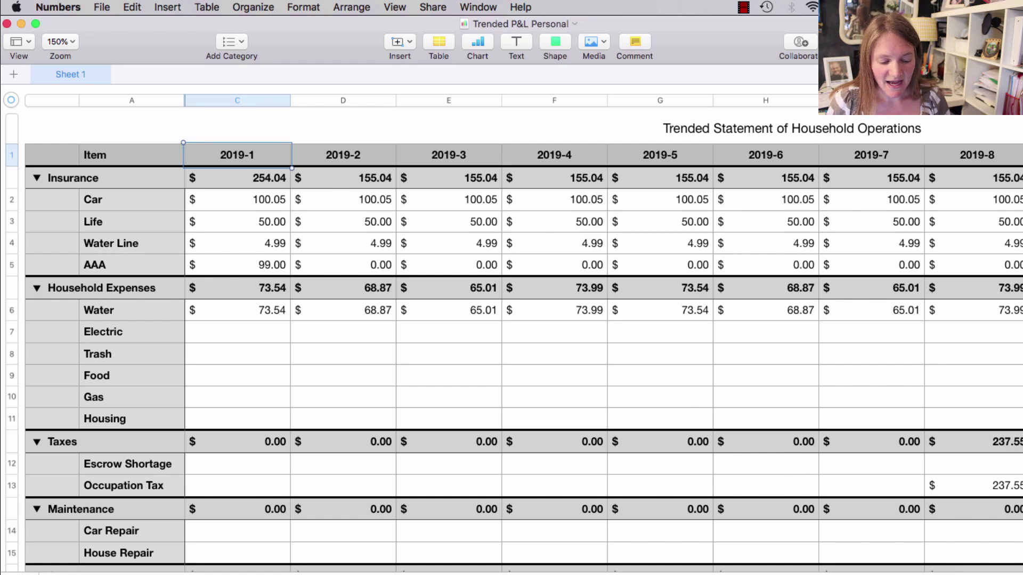
Create a new spreadsheet from the Categories template.
{"action": "left_click", "coordinate": [58, 8]}
{"action": "mouse_move", "coordinate": [102, 8]}
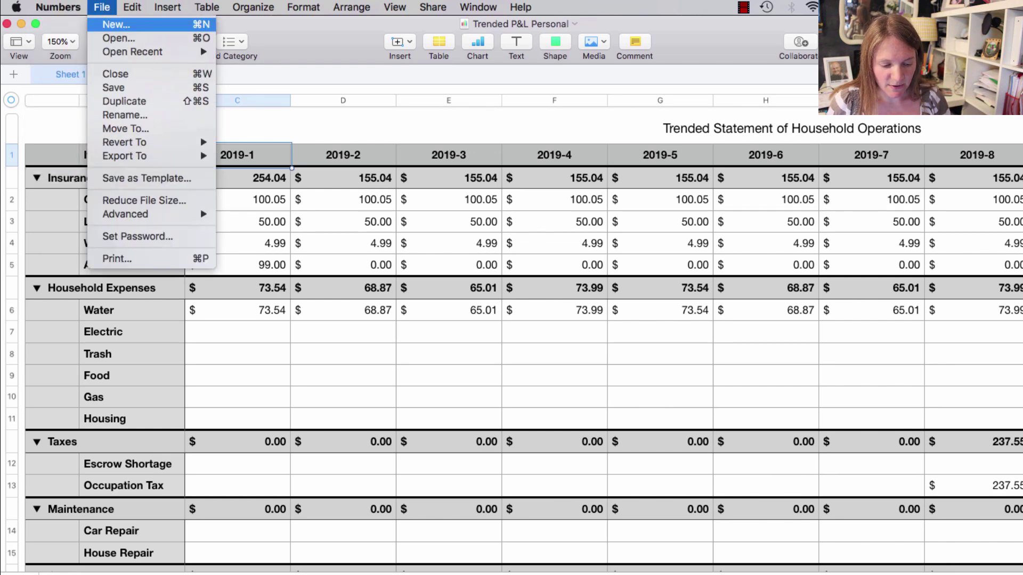
{"action": "key", "text": "super+n"}
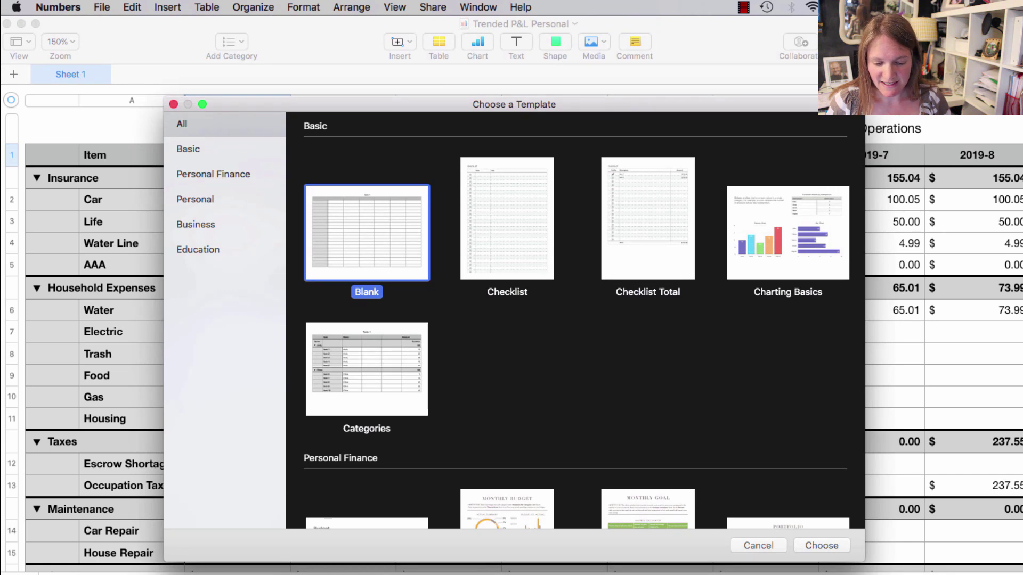
{"action": "left_click", "coordinate": [367, 369]}
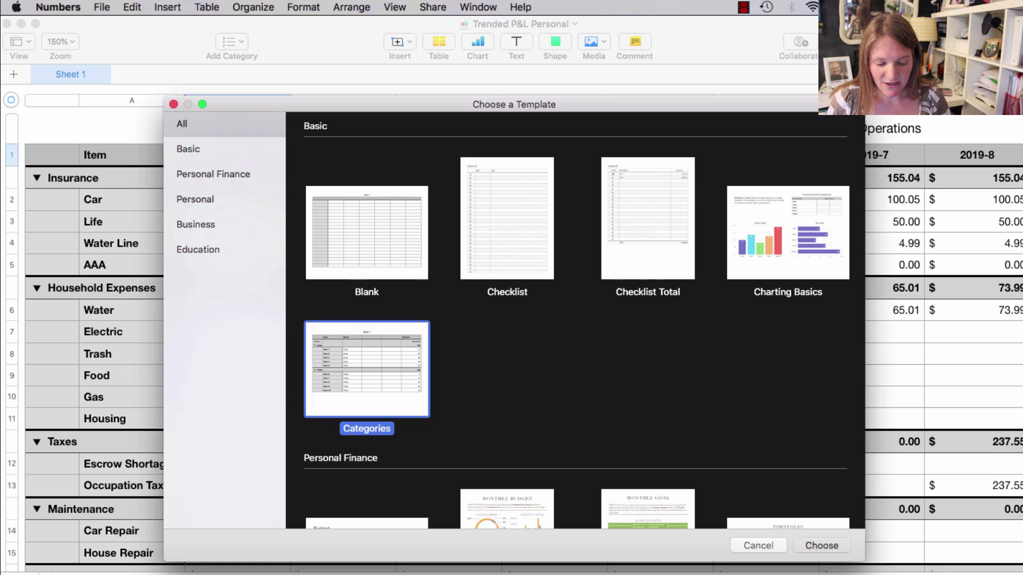
{"action": "key", "text": "Return"}
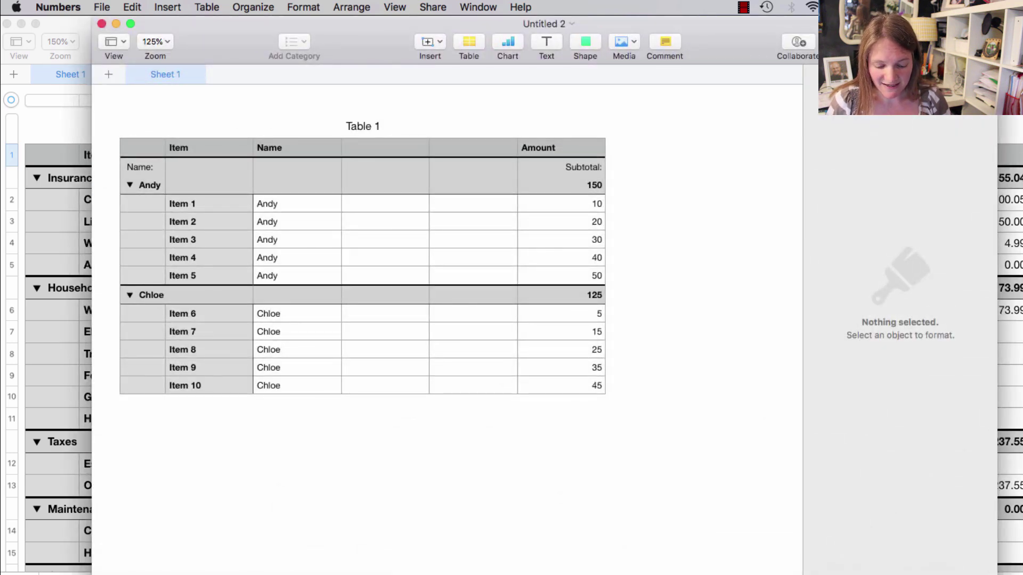
Add two columns after column C in the new categories table.
{"action": "left_click", "coordinate": [399, 148]}
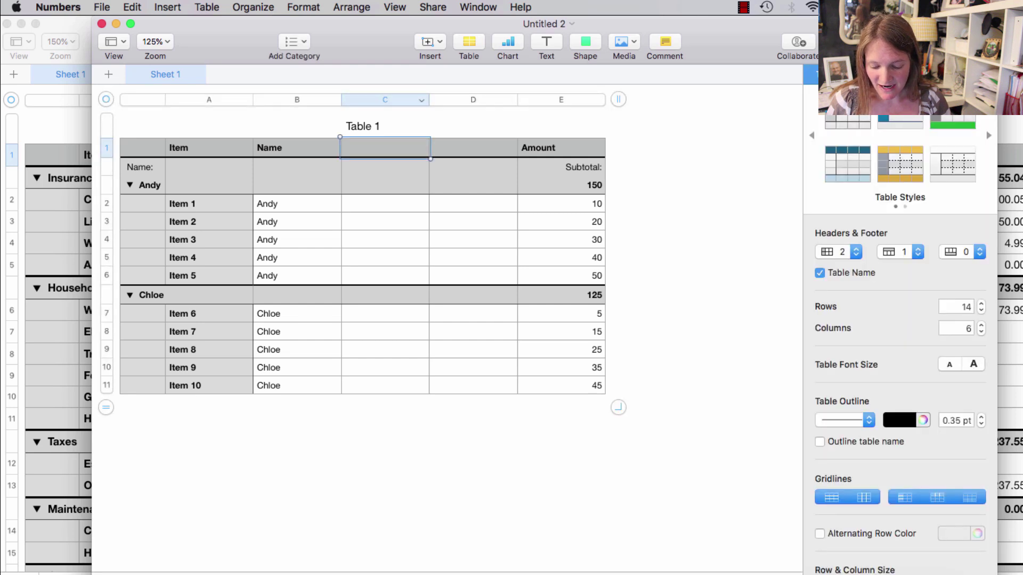
{"action": "left_click", "coordinate": [422, 101]}
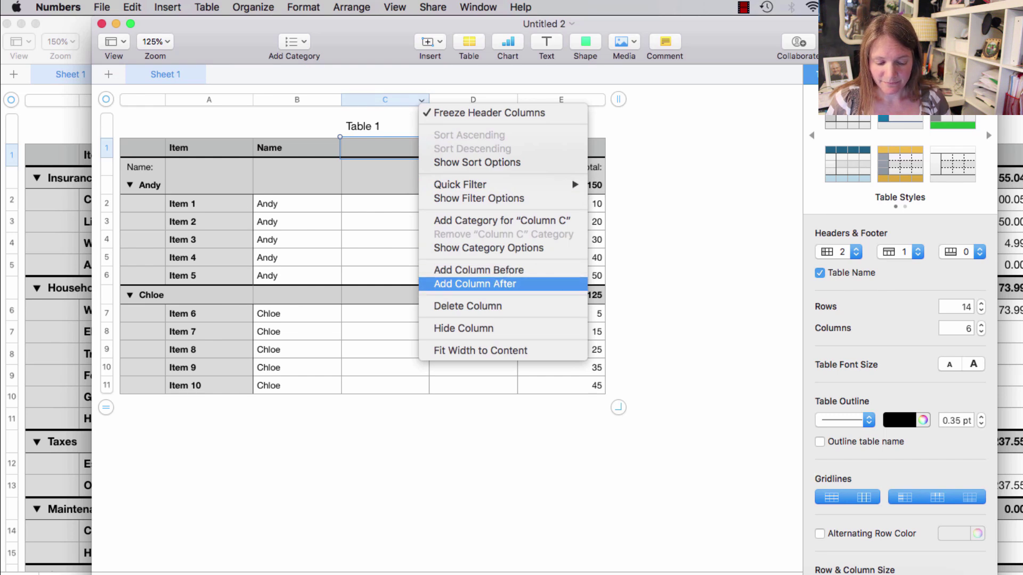
{"action": "left_click", "coordinate": [475, 284]}
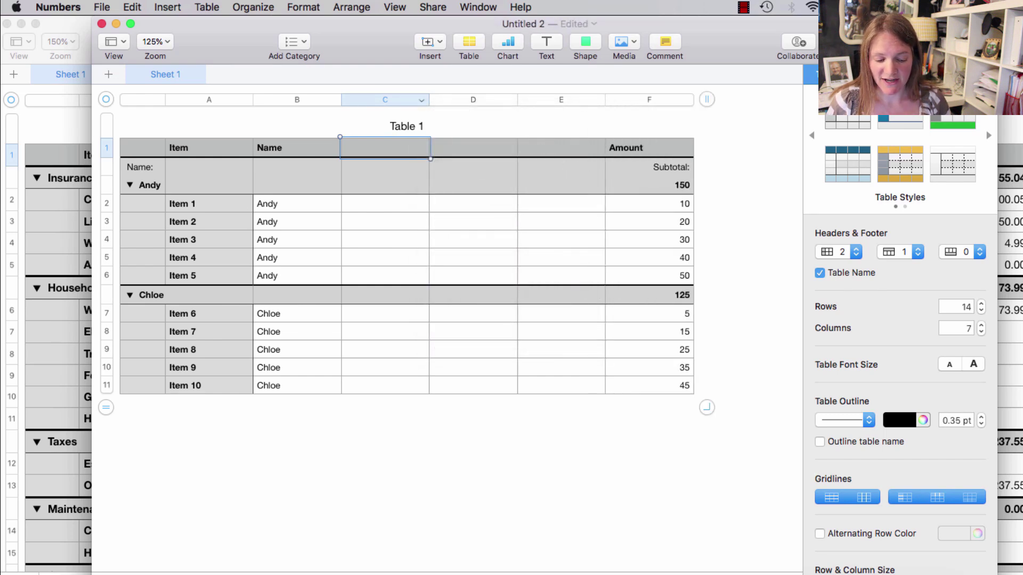
{"action": "left_click", "coordinate": [421, 100]}
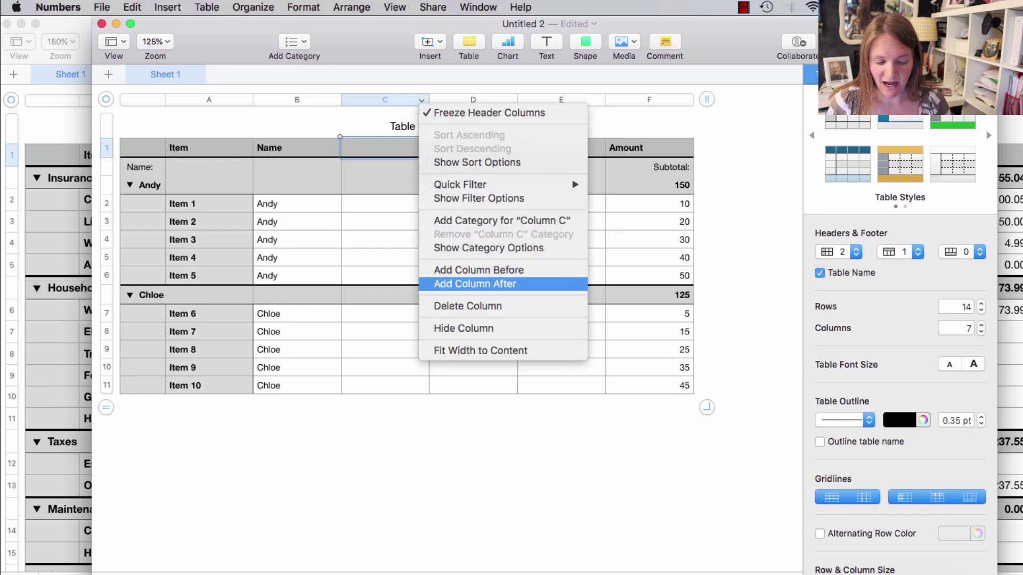
{"action": "left_click", "coordinate": [475, 284]}
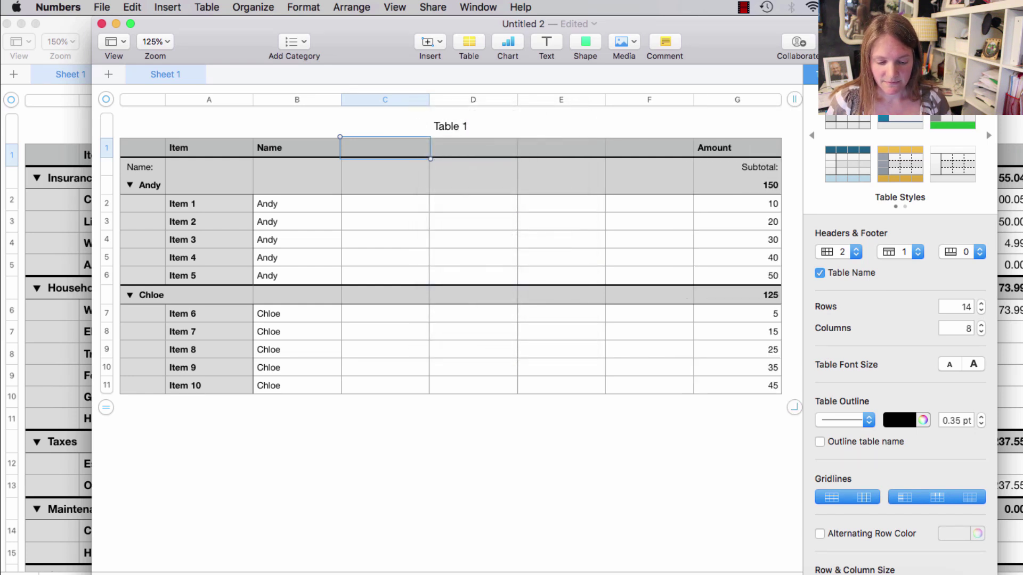
Enter 20 in the Name header cell of the new table and return to the Trended P&L Personal spreadsheet.
{"action": "key", "text": "Left"}
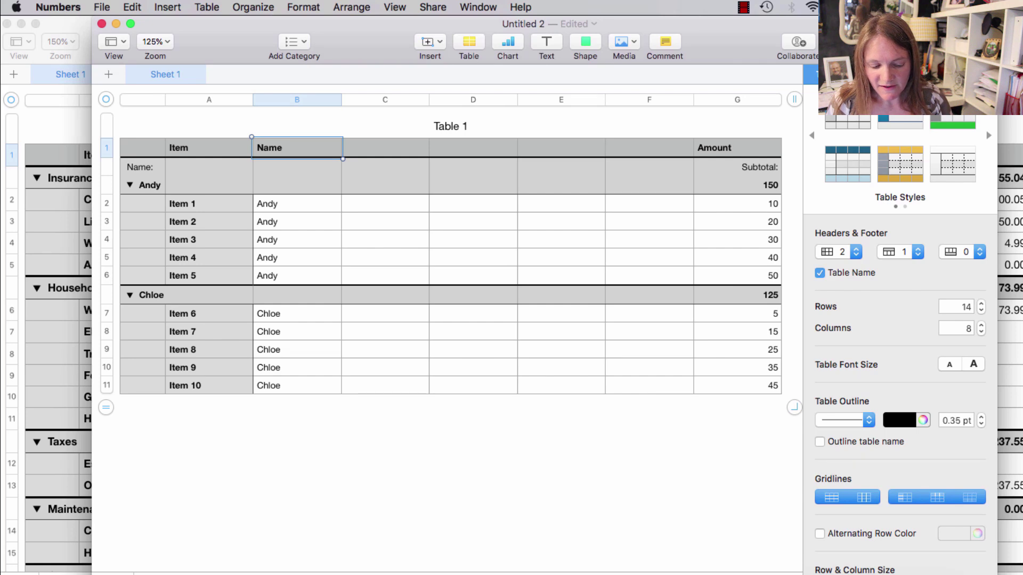
{"action": "type", "text": "20"}
{"action": "key", "text": "super+grave"}
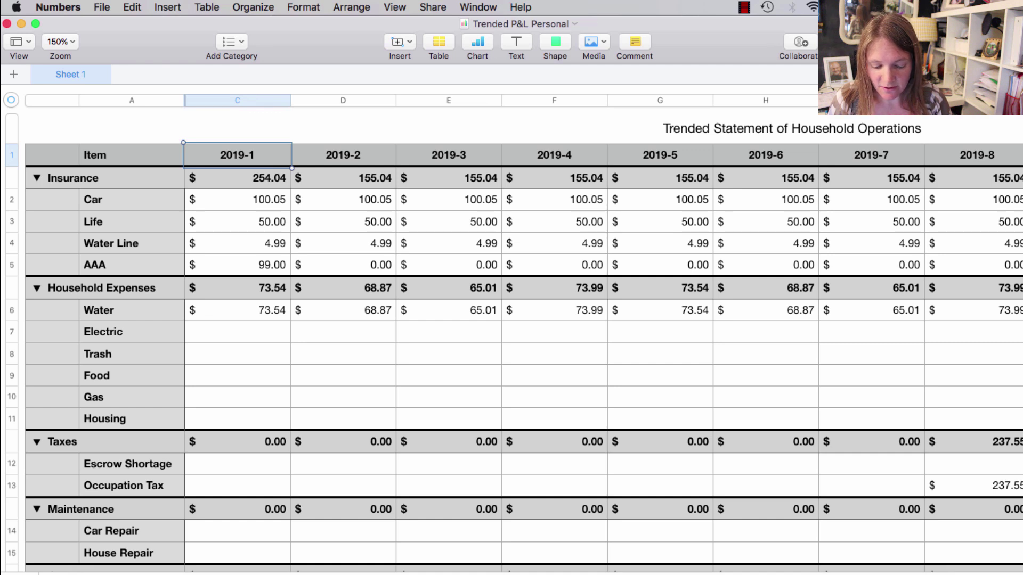
Examine the AAA insurance row from the 2019-1 column through to Year to Date.
{"action": "left_click", "coordinate": [238, 265]}
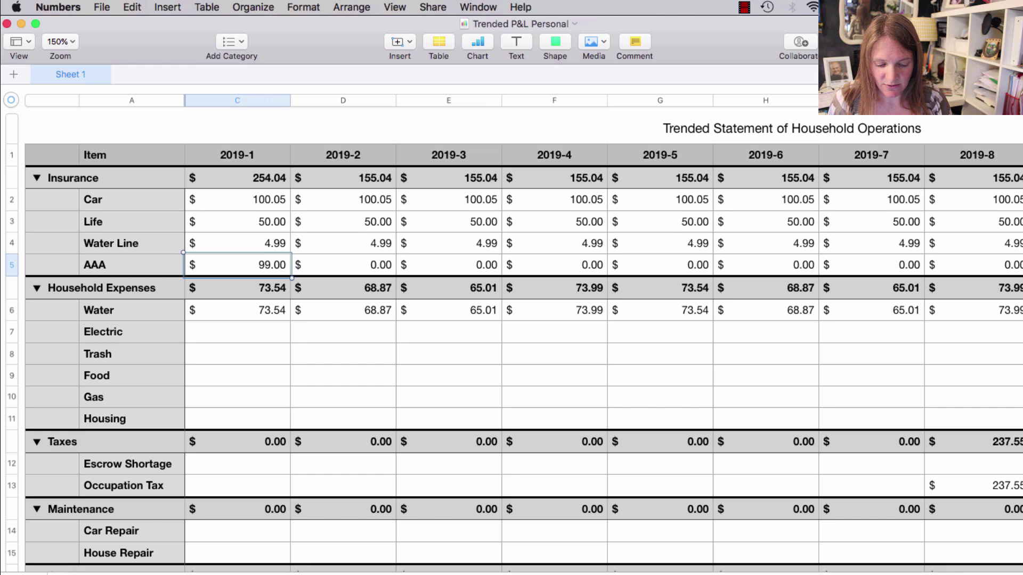
{"action": "scroll", "coordinate": [586, 330], "scroll_direction": "right", "scroll_amount": 5}
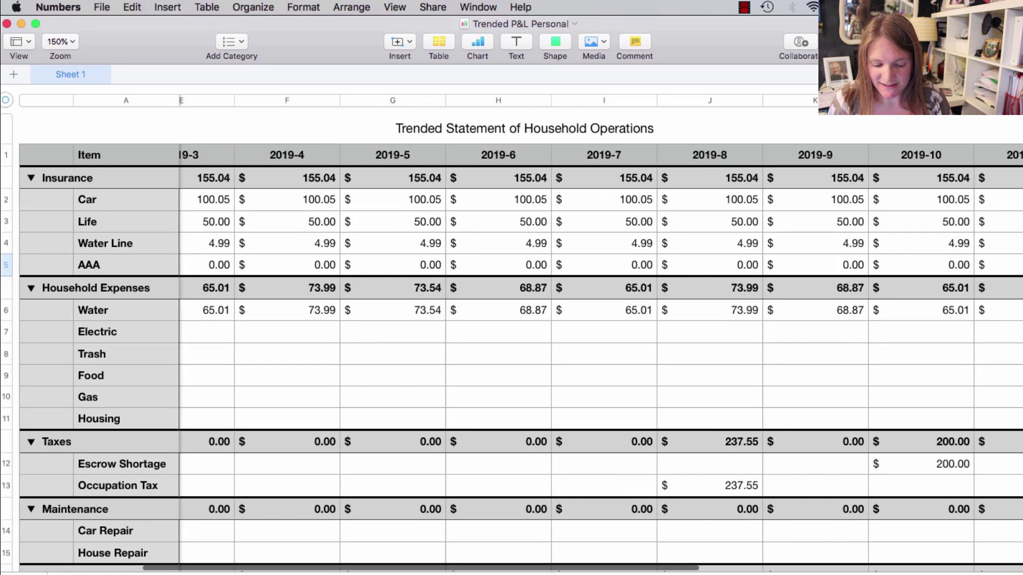
{"action": "scroll", "coordinate": [586, 330], "scroll_direction": "right", "scroll_amount": 10}
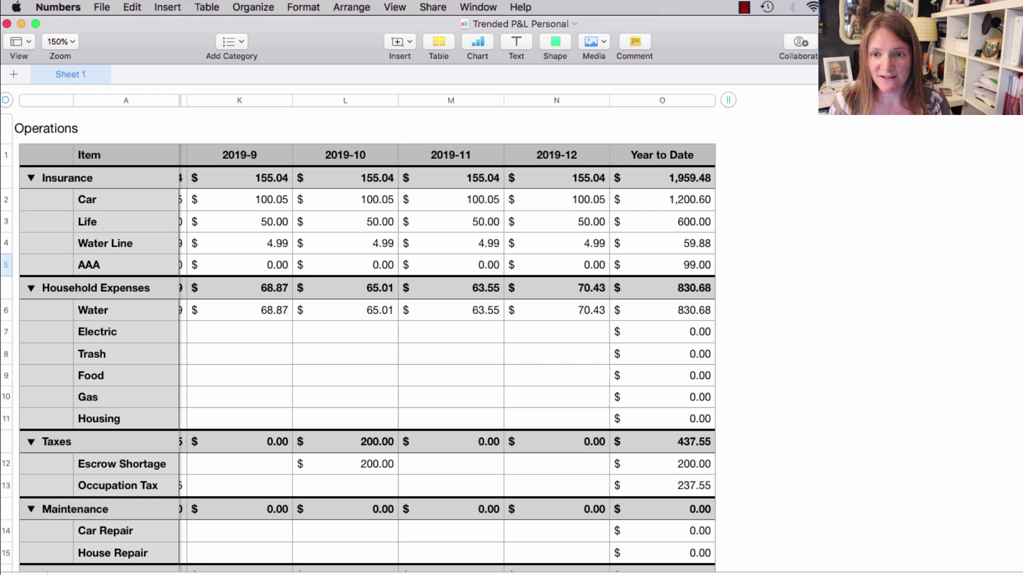
{"action": "scroll", "coordinate": [512, 347], "scroll_direction": "left", "scroll_amount": 10}
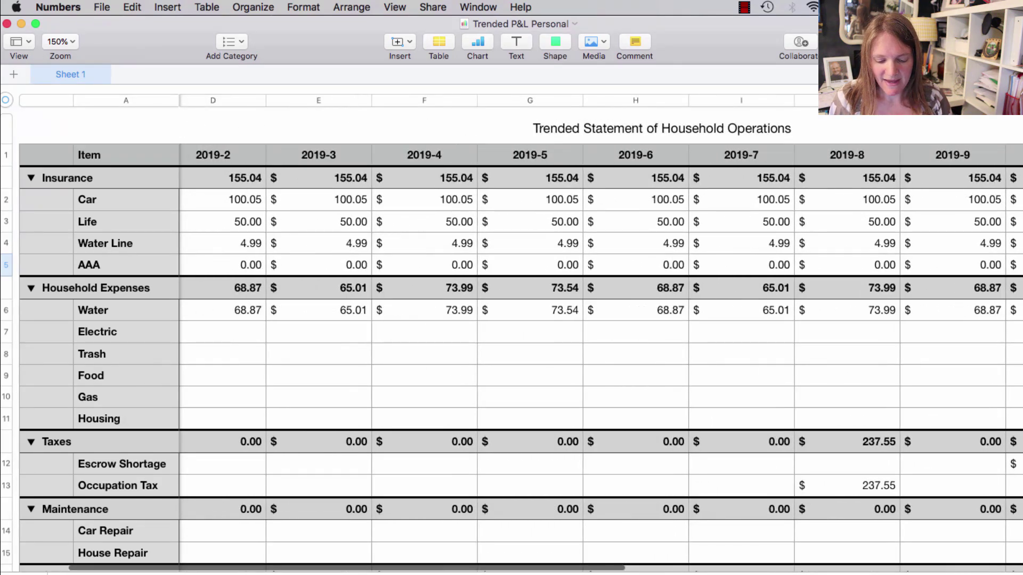
{"action": "scroll", "coordinate": [511, 347], "scroll_direction": "left", "scroll_amount": 3}
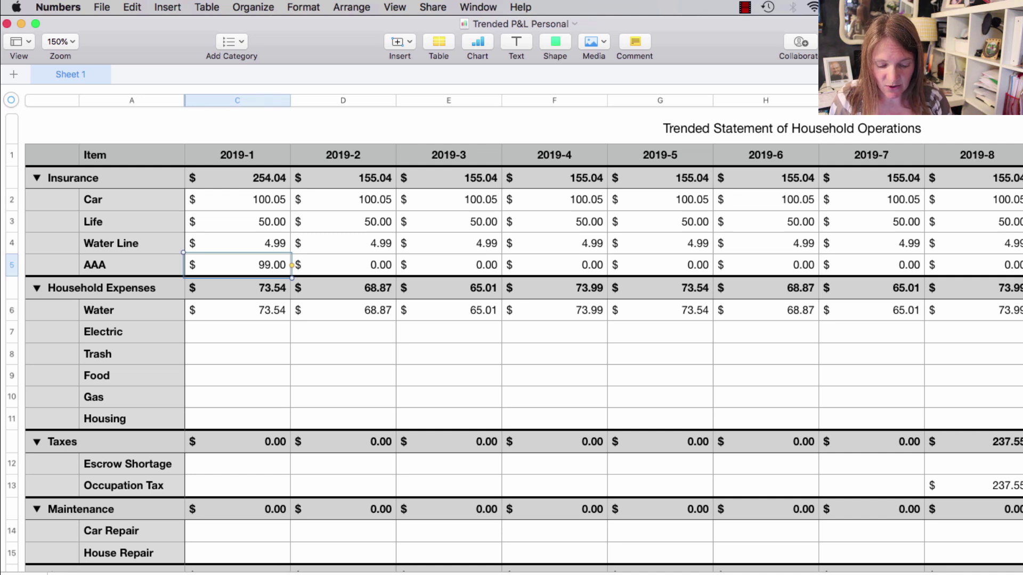
Enter actual Electric expenses of 100 for 2019-1 and 123 for 2019-2.
{"action": "scroll", "coordinate": [511, 320], "scroll_direction": "down", "scroll_amount": 3}
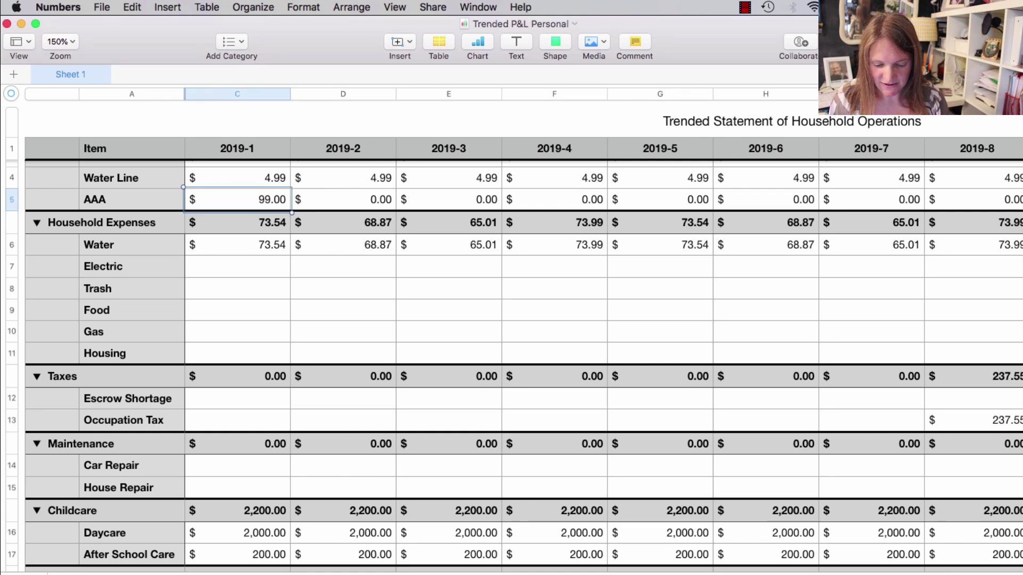
{"action": "left_click", "coordinate": [238, 266]}
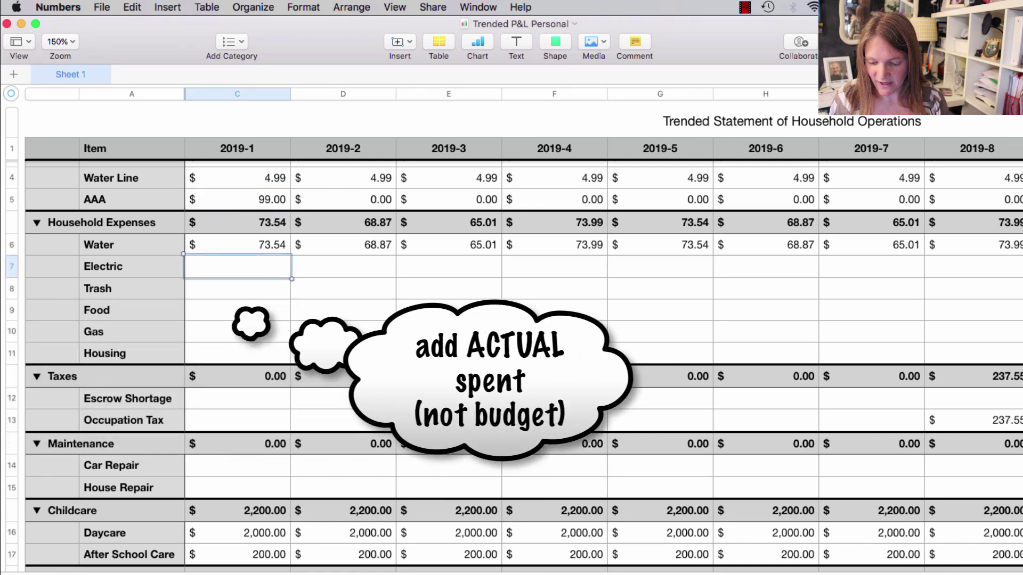
{"action": "type", "text": "100"}
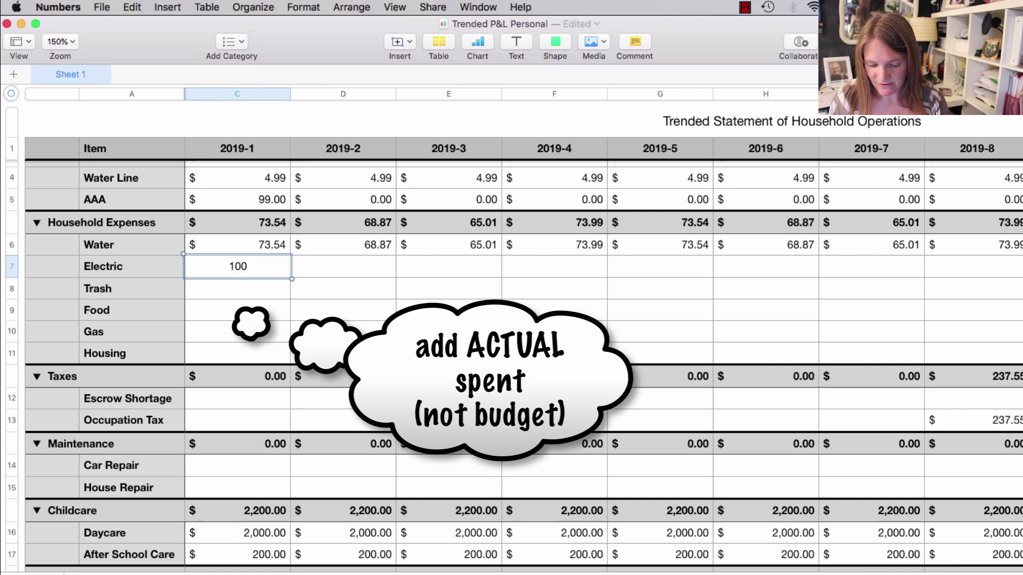
{"action": "key", "text": "Return"}
{"action": "key", "text": "Up"}
{"action": "key", "text": "Right"}
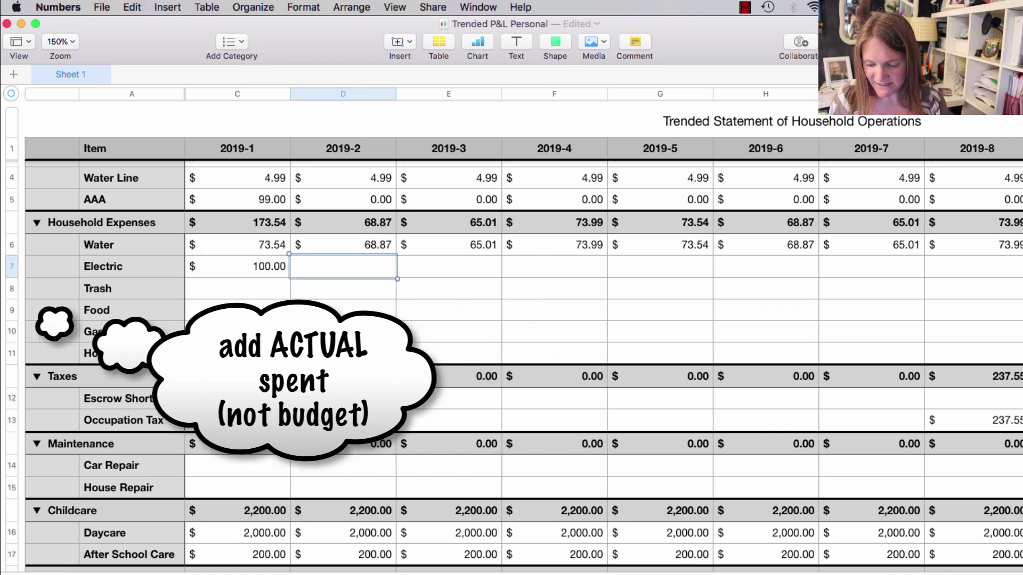
{"action": "type", "text": "123"}
{"action": "key", "text": "Tab"}
Follow the Electric row across to Year to Date and select the Trash row's Year to Date cell to inspect its summed range.
{"action": "key", "text": "Tab"}
{"action": "key", "text": "Tab"}
{"action": "key", "text": "Tab"}
{"action": "key", "text": "Tab"}
{"action": "key", "text": "Tab"}
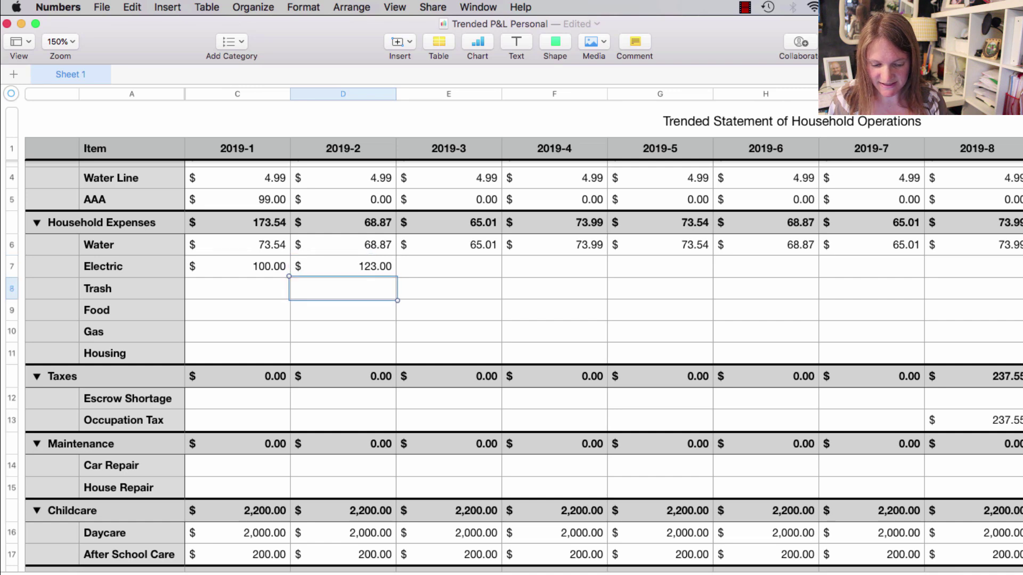
{"action": "key", "text": "Tab"}
{"action": "key", "text": "Tab"}
{"action": "key", "text": "Tab"}
{"action": "key", "text": "Tab"}
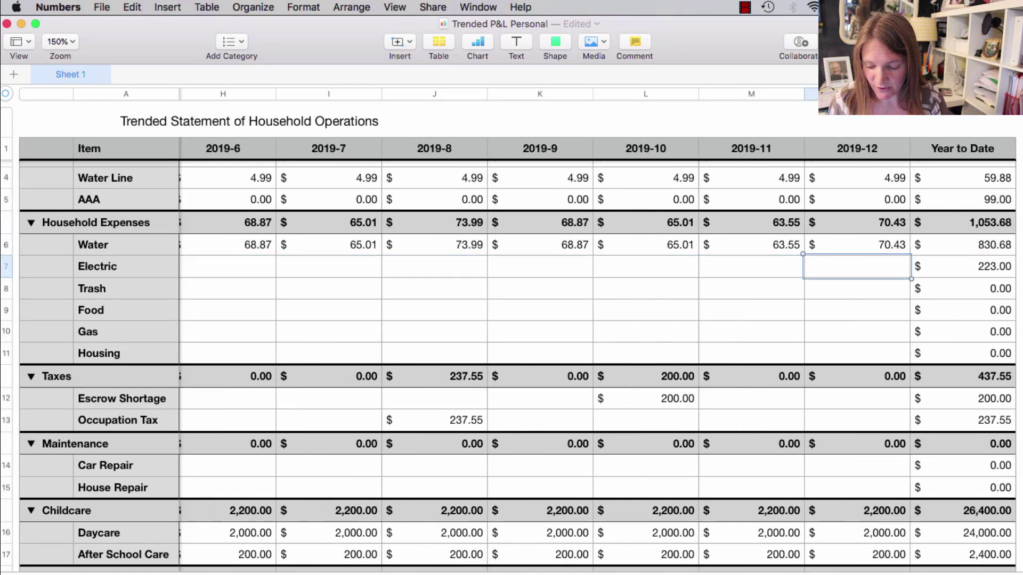
{"action": "key", "text": "Tab"}
{"action": "left_click", "coordinate": [962, 288]}
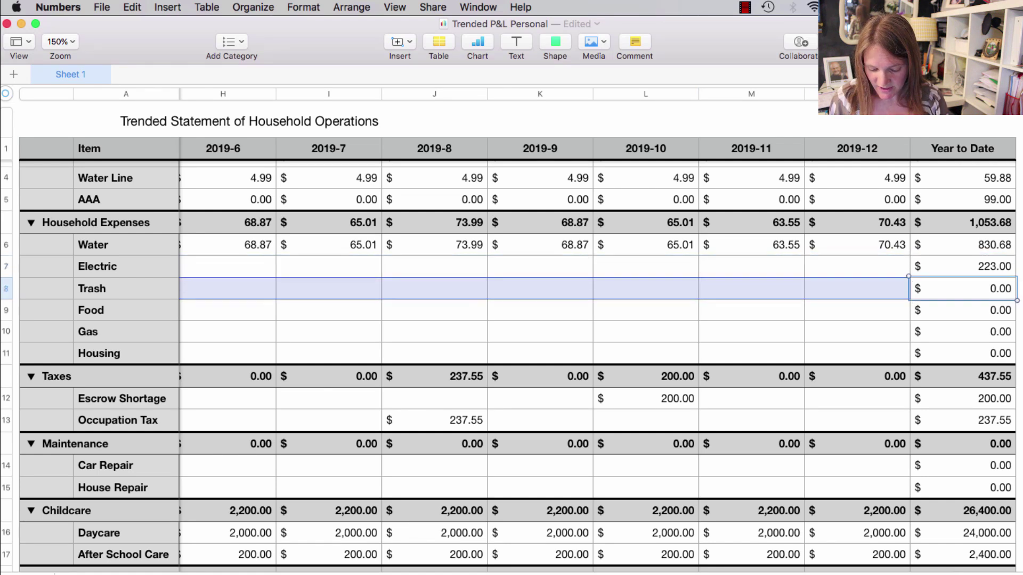